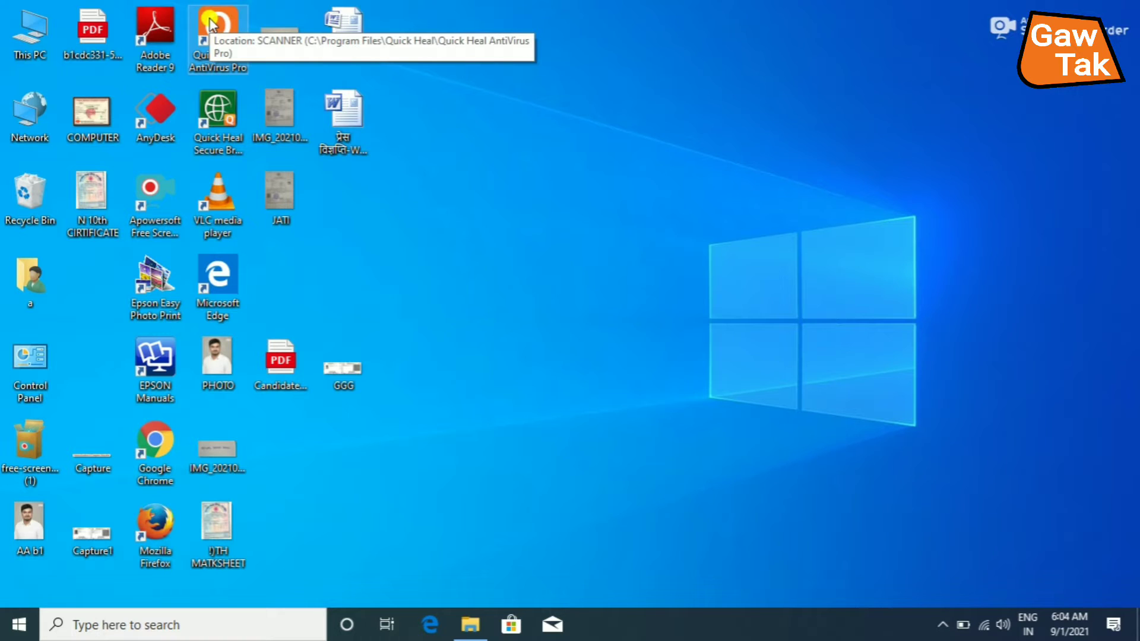
Step: Open Quick Heal AntiVirus Pro and review the Scan Options list and the remaining protection categories
double_click(211, 24)
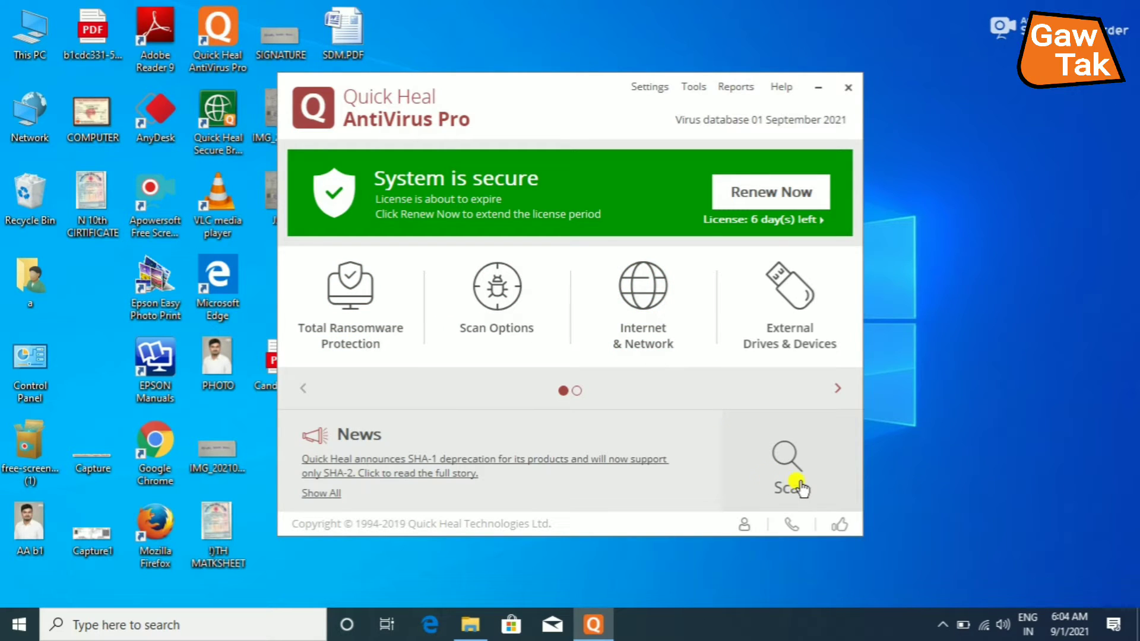
left_click(510, 337)
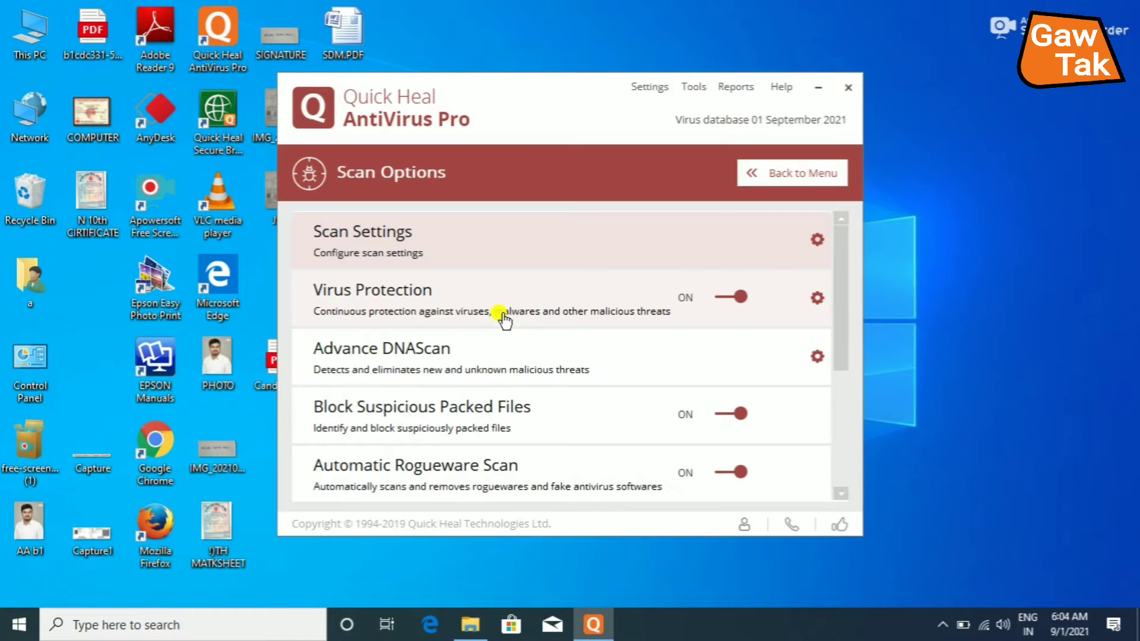
left_click_drag(837, 337, 847, 479)
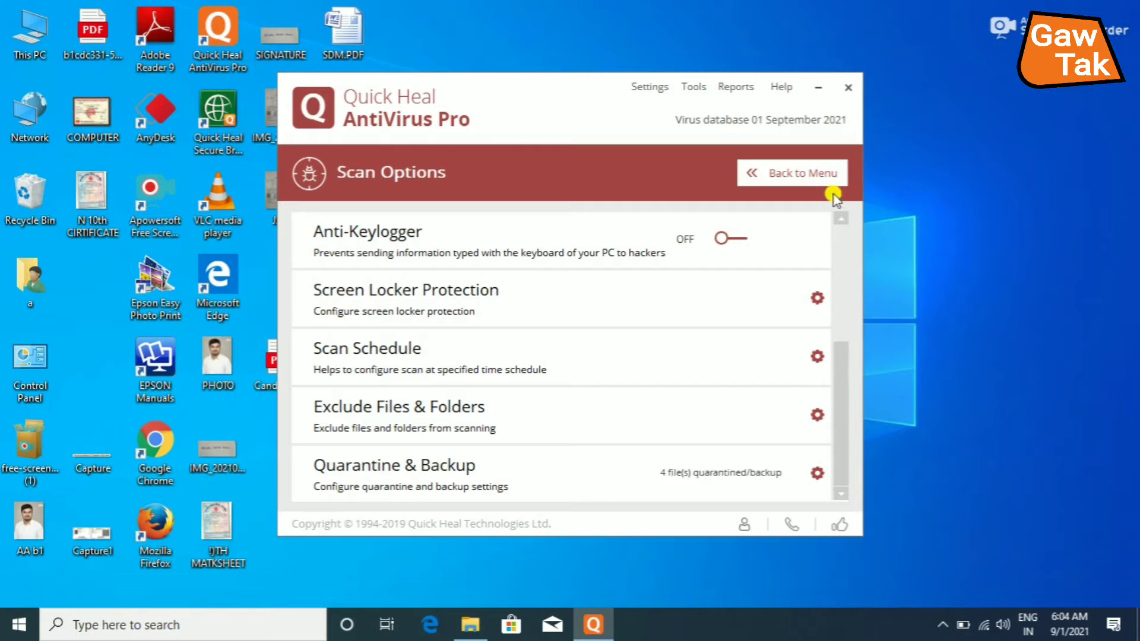
left_click(782, 170)
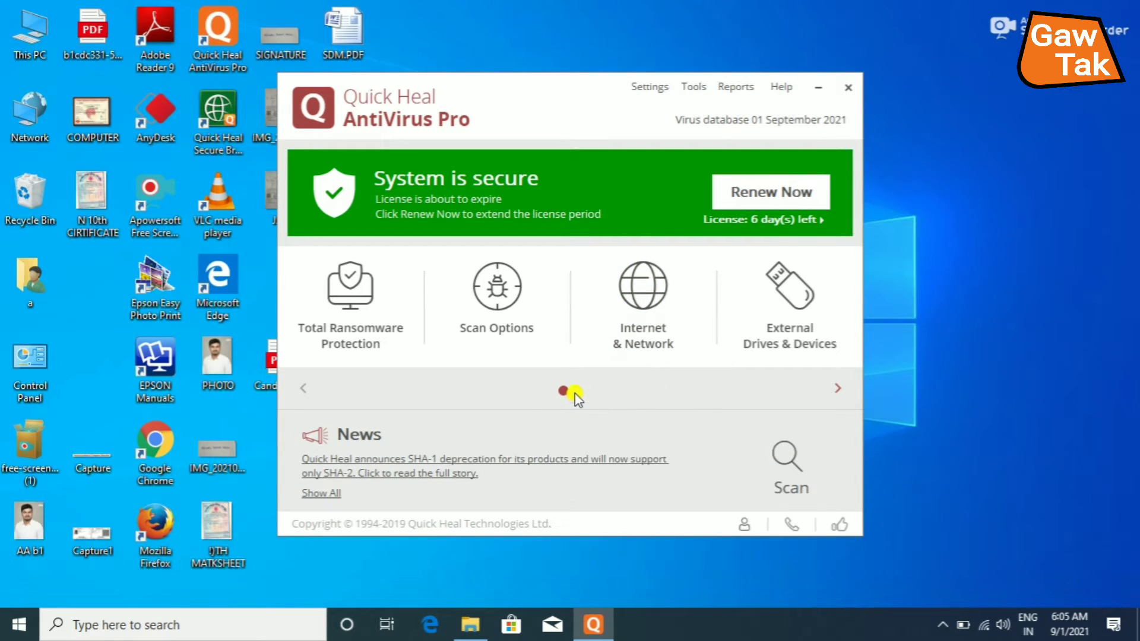
left_click(837, 389)
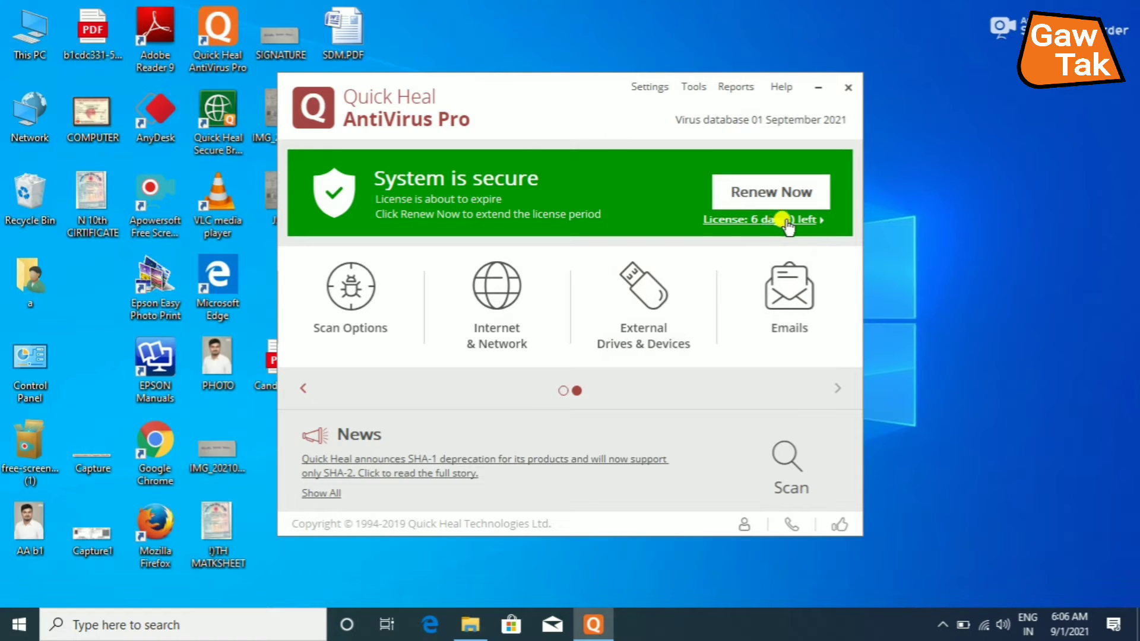
Step: Start the license renewal with the option "I do not have renewal code with me" and proceed to the online purchase
left_click(782, 191)
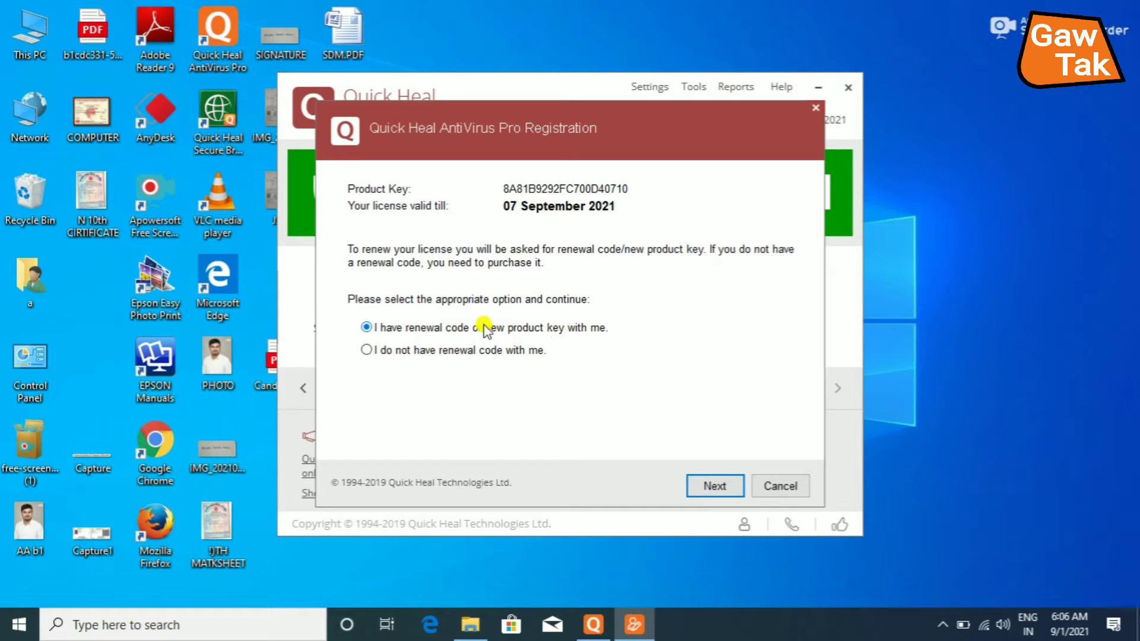
left_click(368, 350)
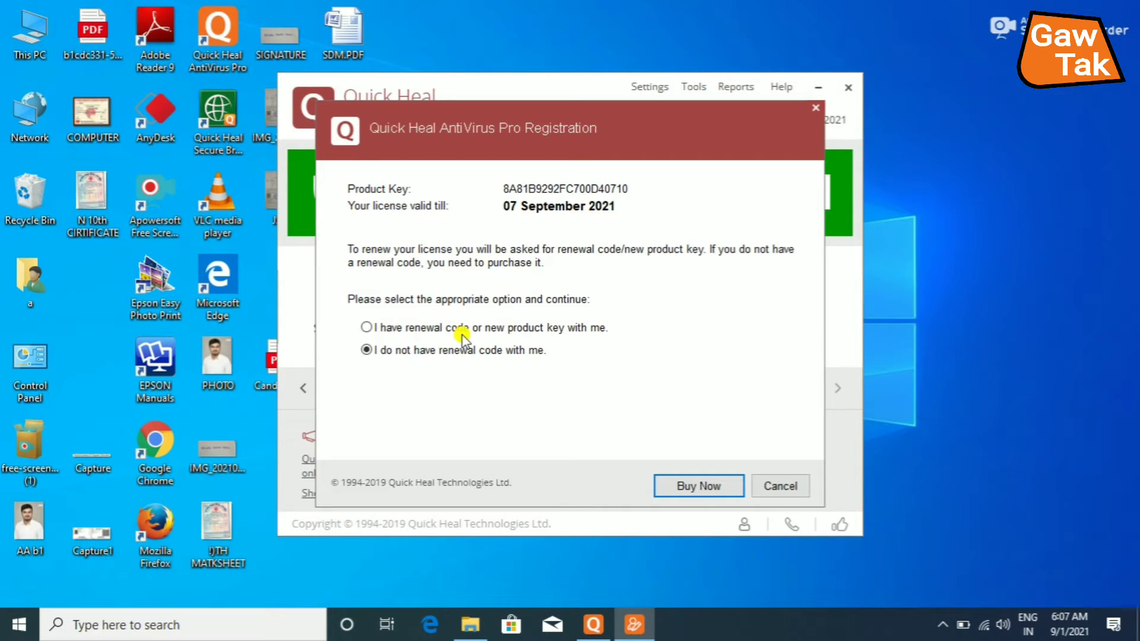
left_click(366, 327)
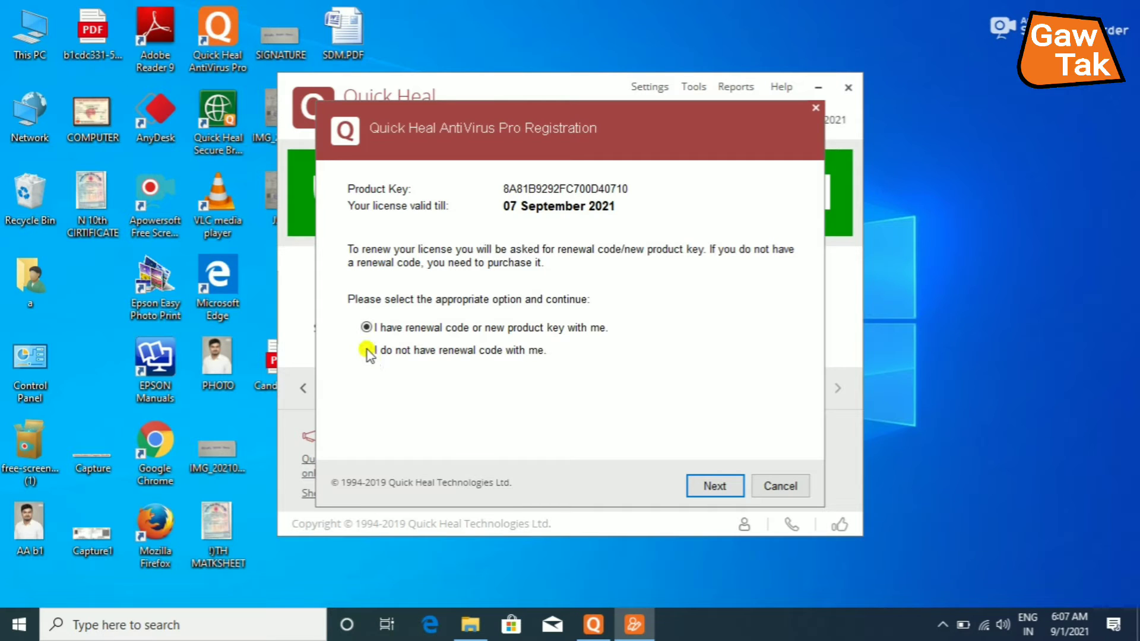
left_click(367, 350)
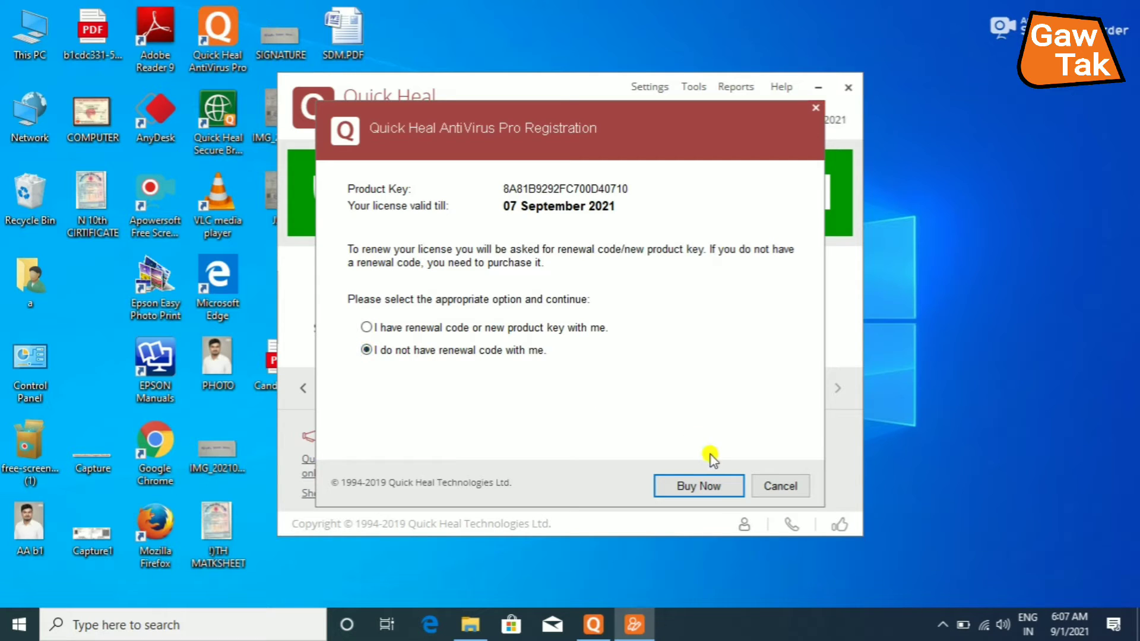
left_click(687, 486)
left_click(707, 485)
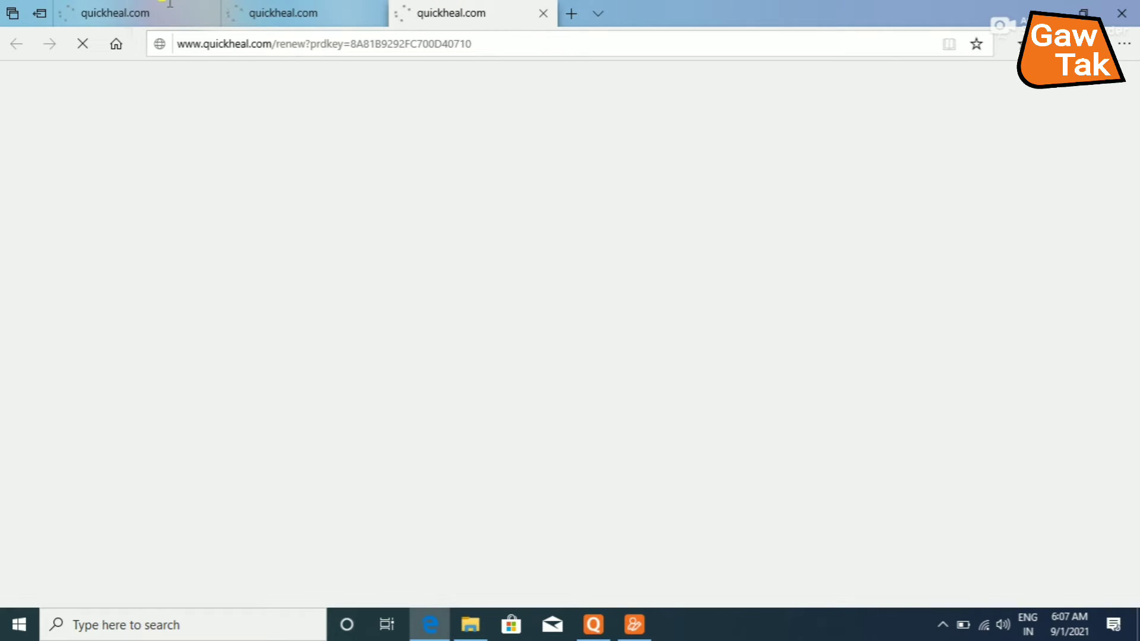
left_click(282, 8)
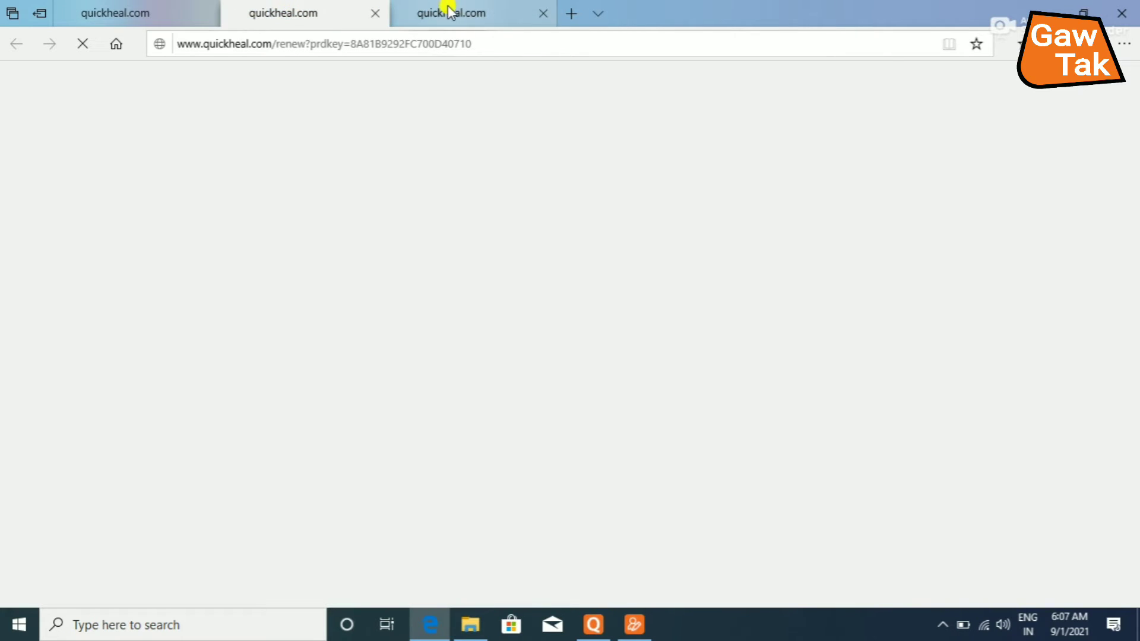
left_click(450, 10)
left_click(267, 12)
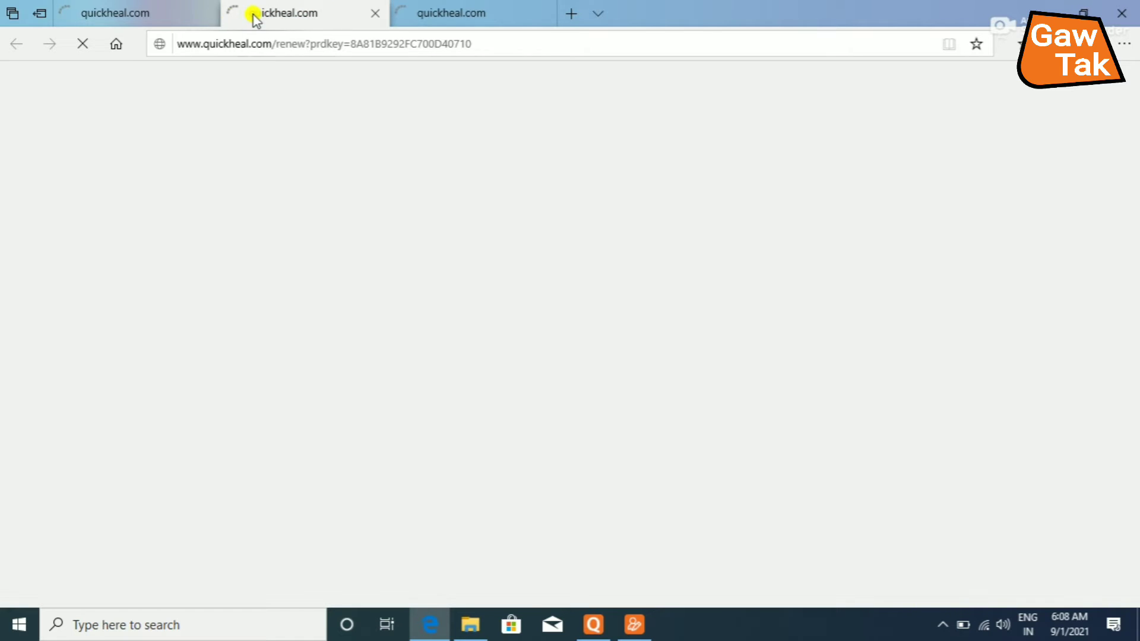
left_click(159, 20)
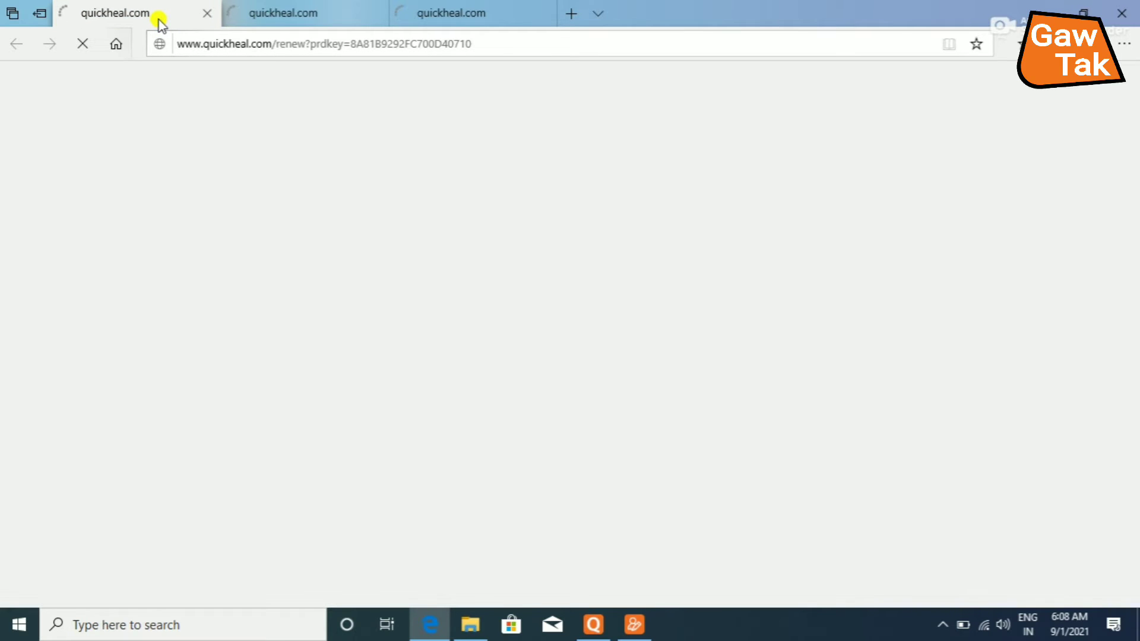
left_click(267, 12)
left_click(436, 11)
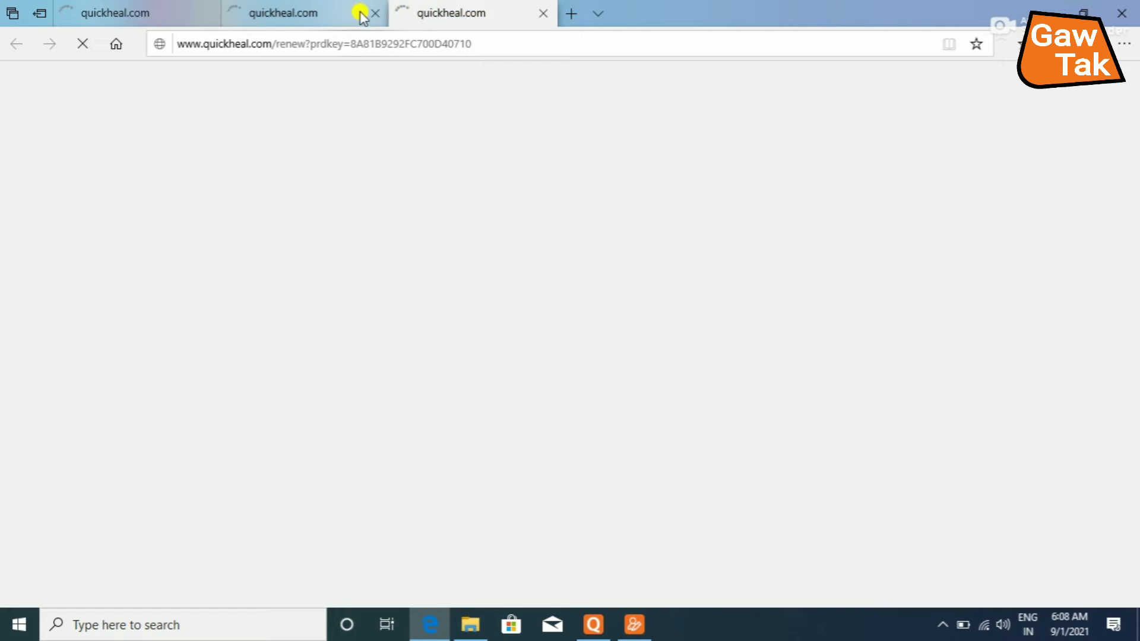
left_click(350, 12)
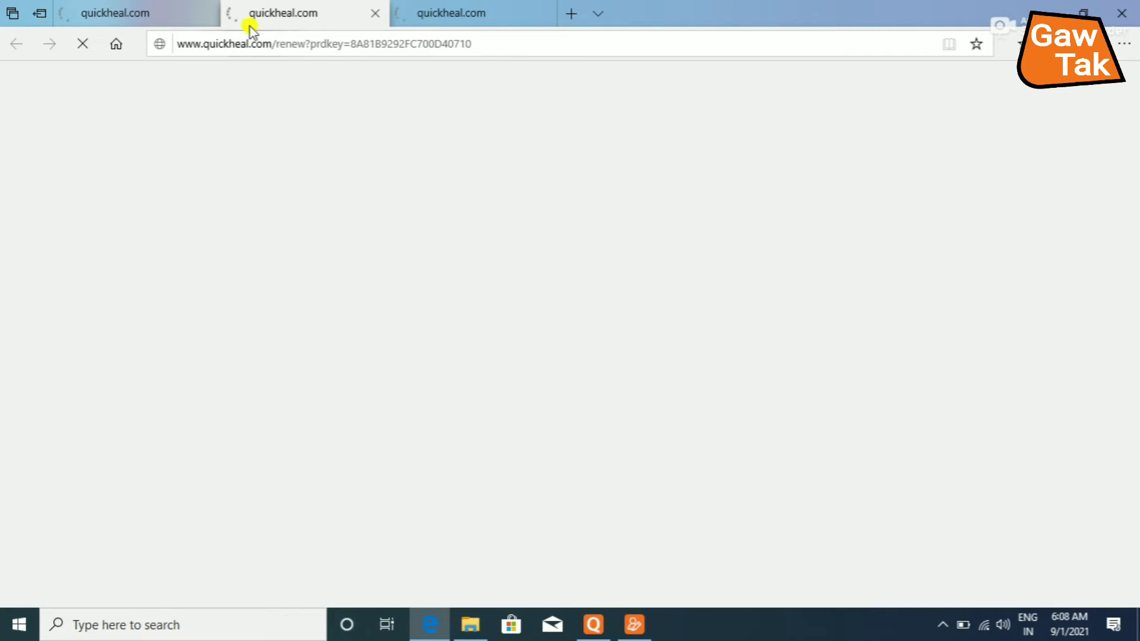
left_click(177, 24)
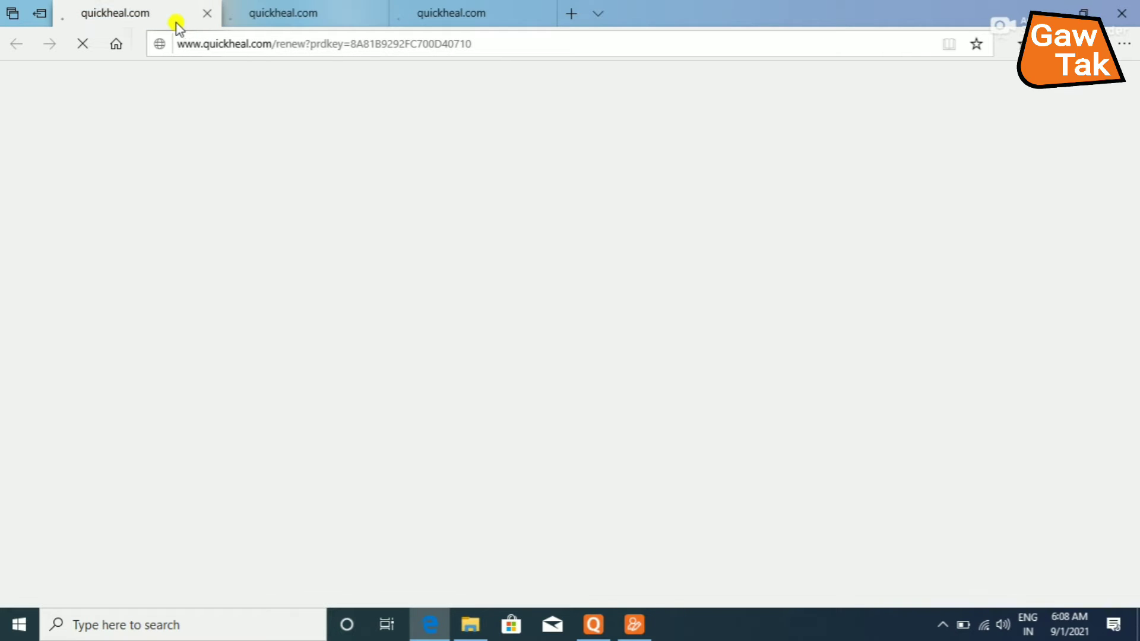
left_click(270, 12)
left_click(423, 12)
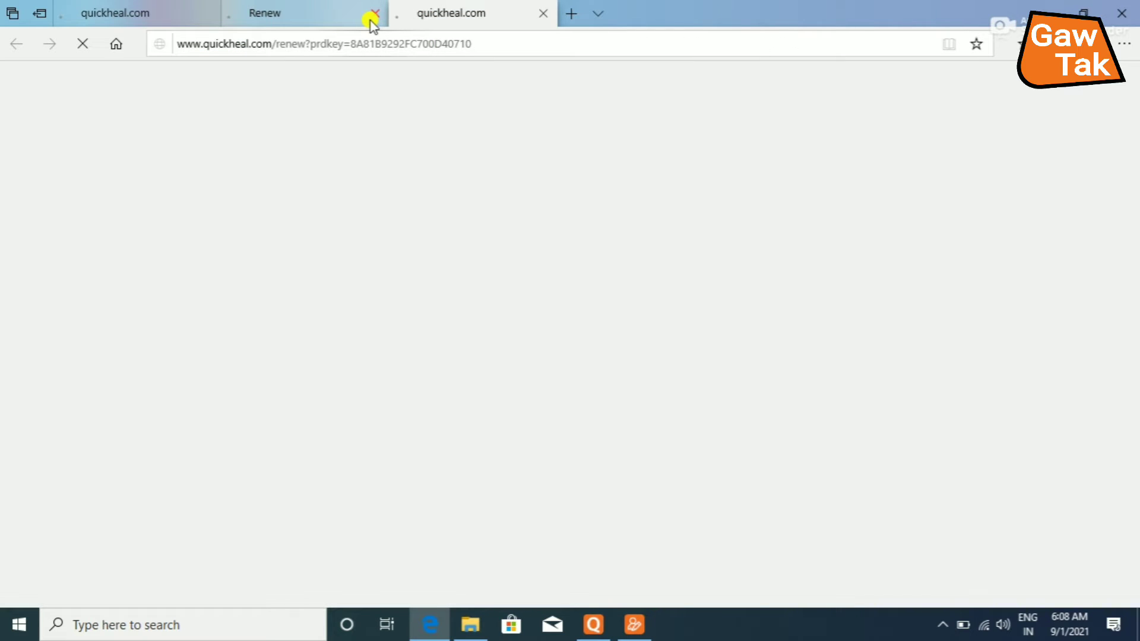
left_click(316, 8)
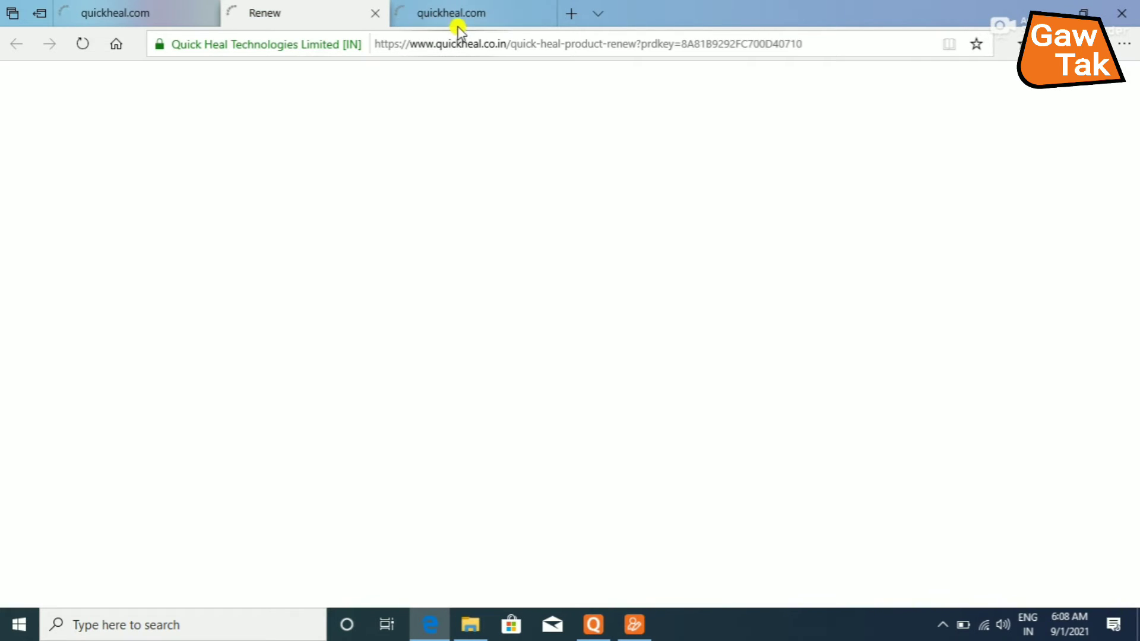
left_click(460, 13)
left_click(174, 13)
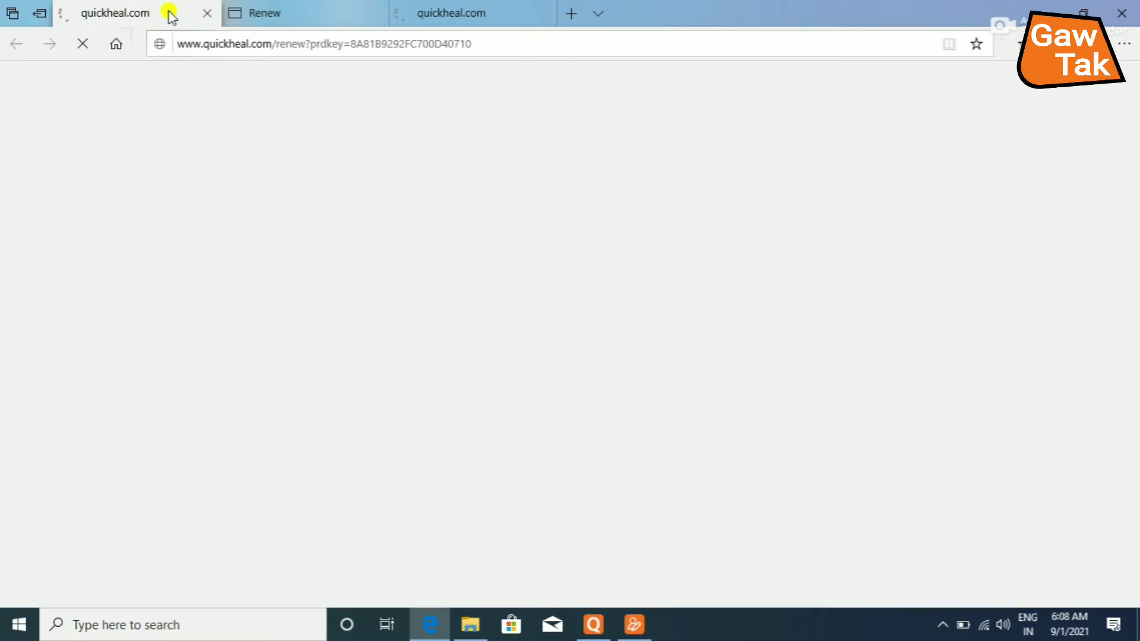
left_click(241, 13)
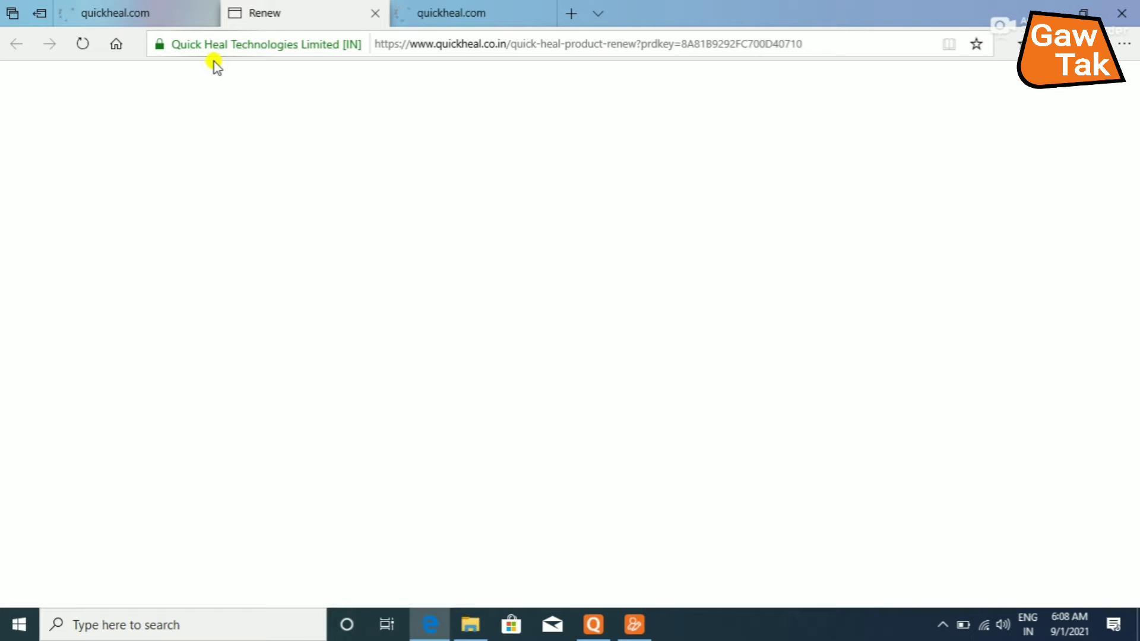
left_click(468, 11)
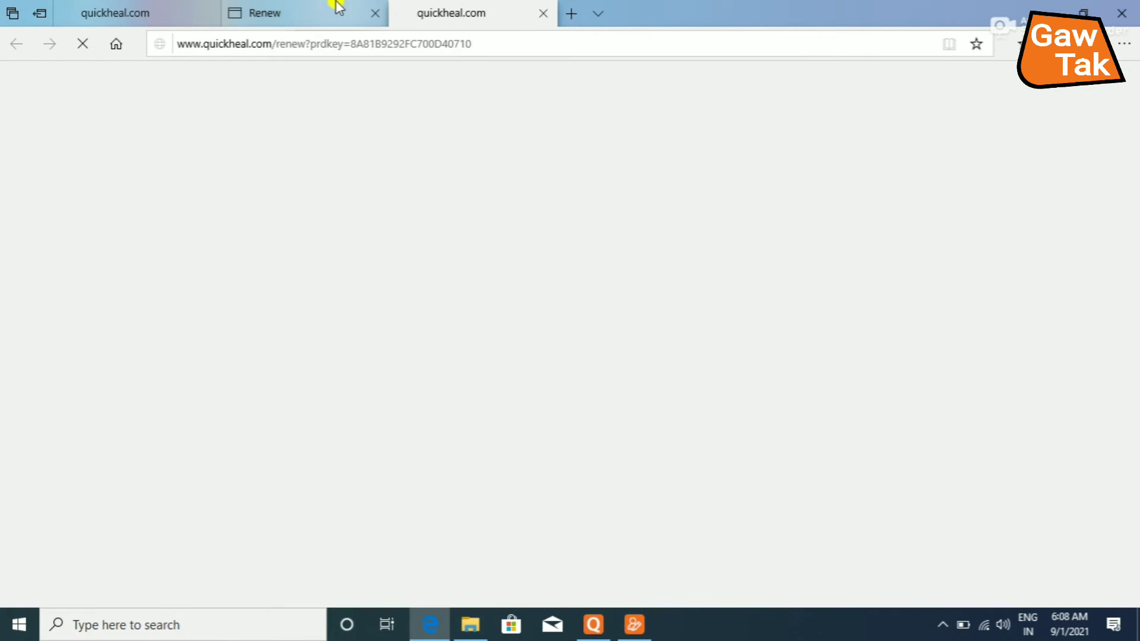
left_click(282, 7)
left_click(157, 7)
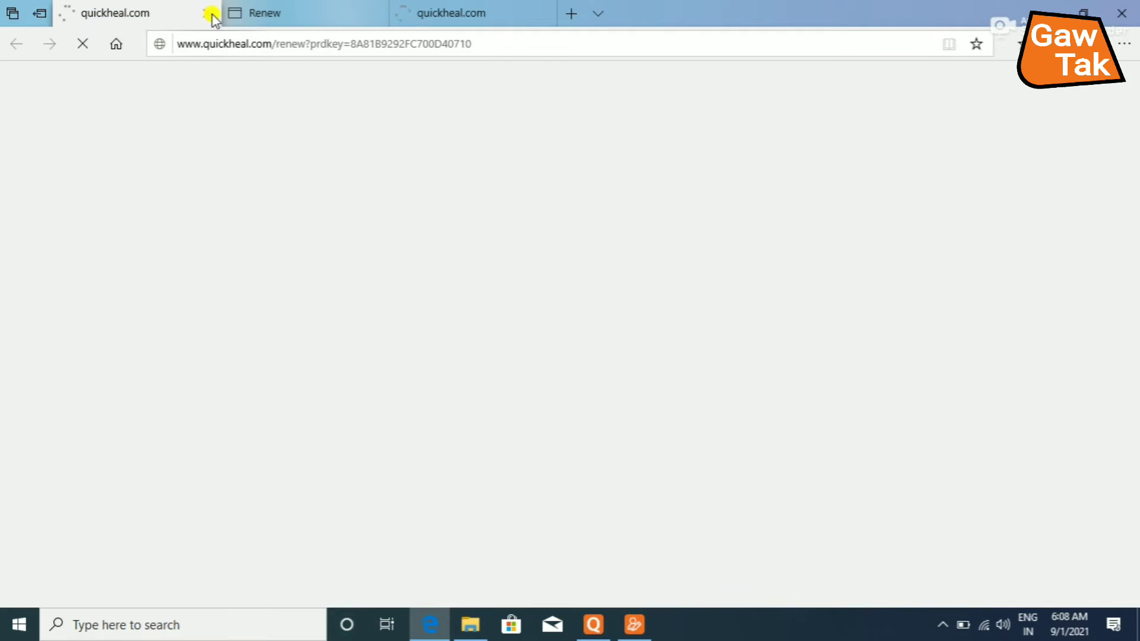
Step: Close the first duplicate quickheal.com page and bring up the Quick Heal renewal details page
left_click(208, 14)
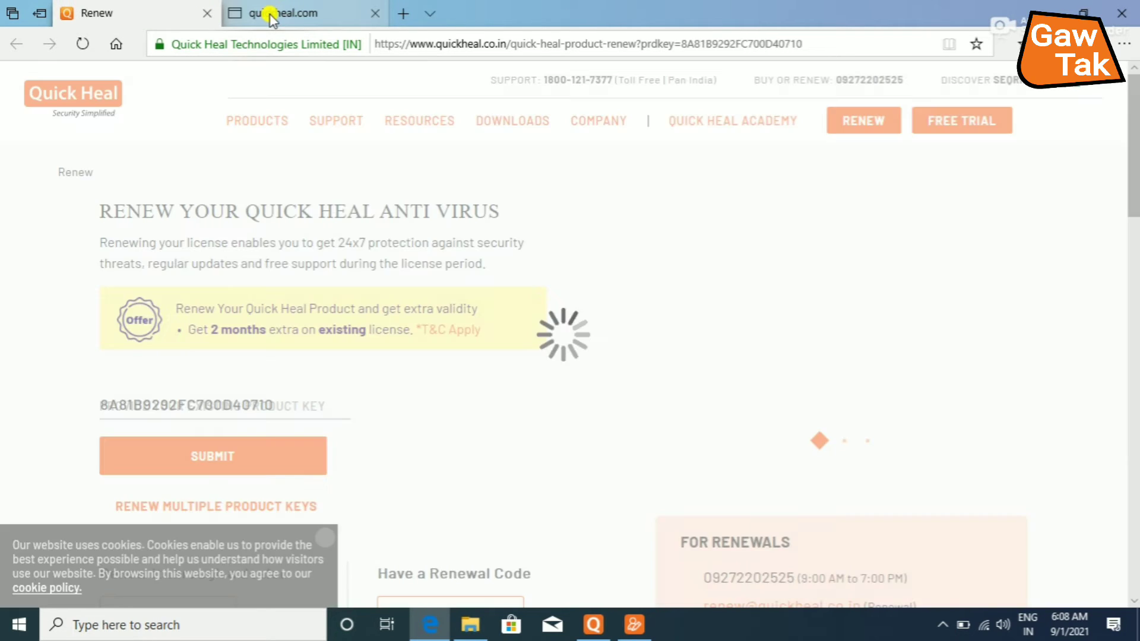
left_click(269, 16)
left_click(131, 9)
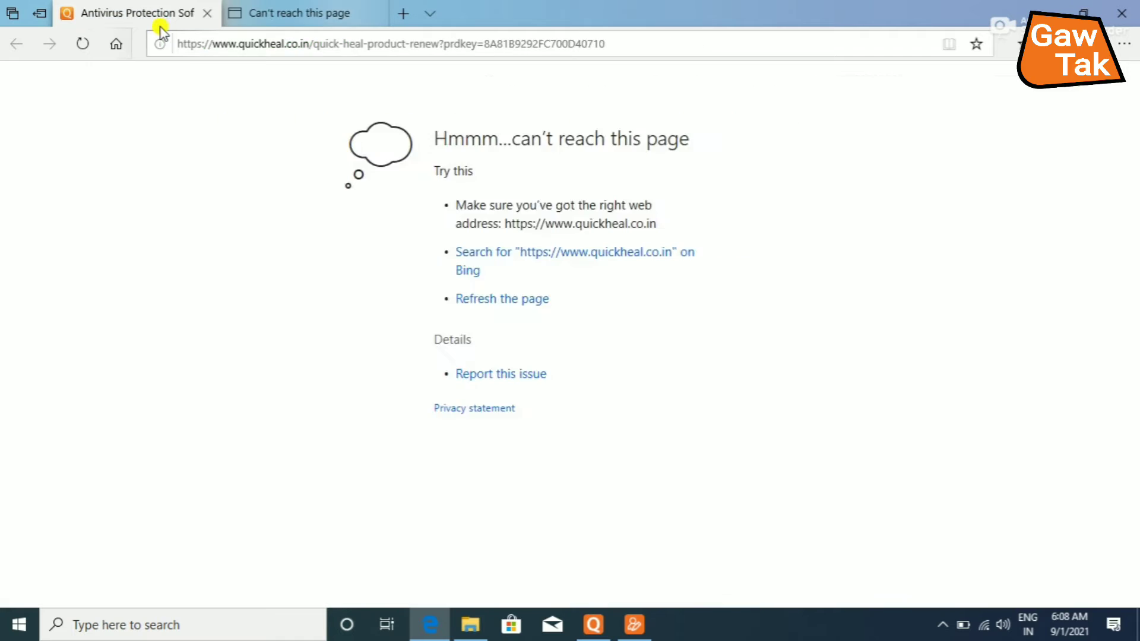
left_click(155, 15)
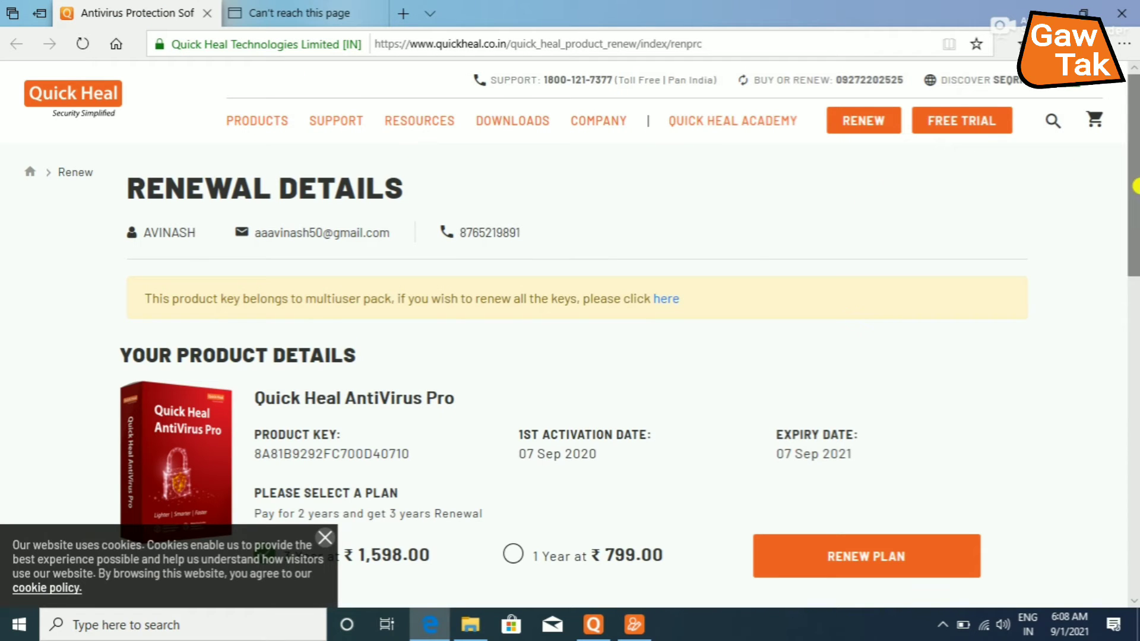